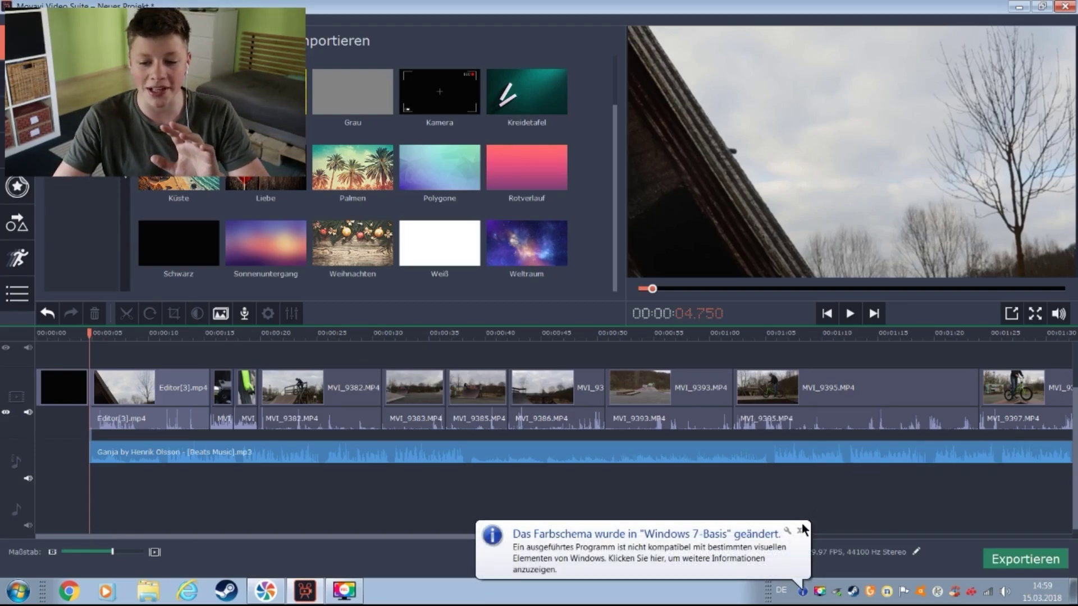
Step: Preview the black opening at about 2.8 seconds, then bring up the media import section
{"action": "left_click", "coordinate": [799, 531]}
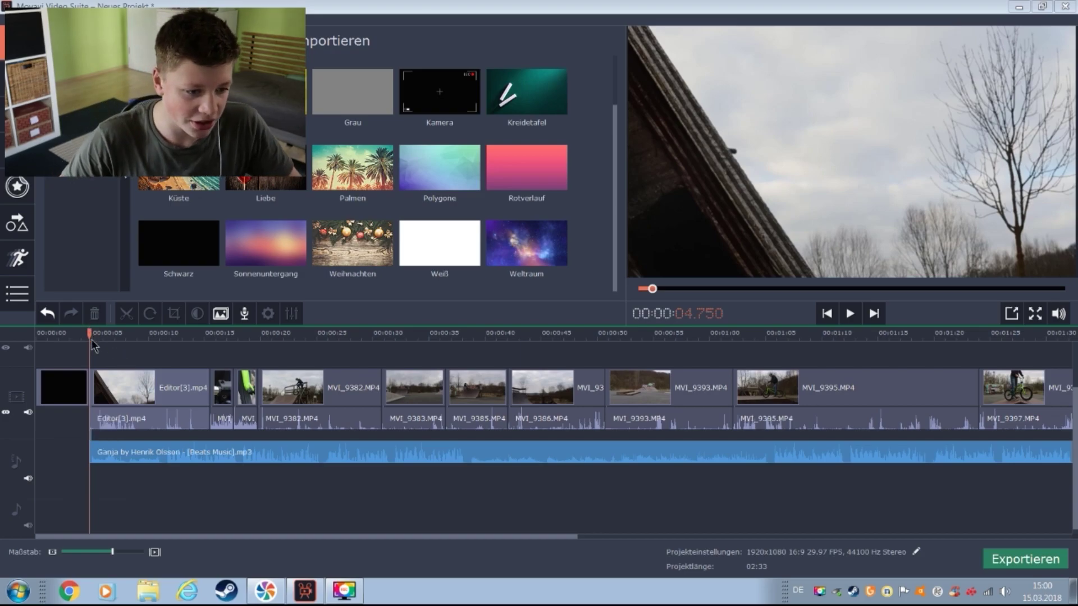
{"action": "left_click_drag", "start_coordinate": [91, 339], "coordinate": [42, 339]}
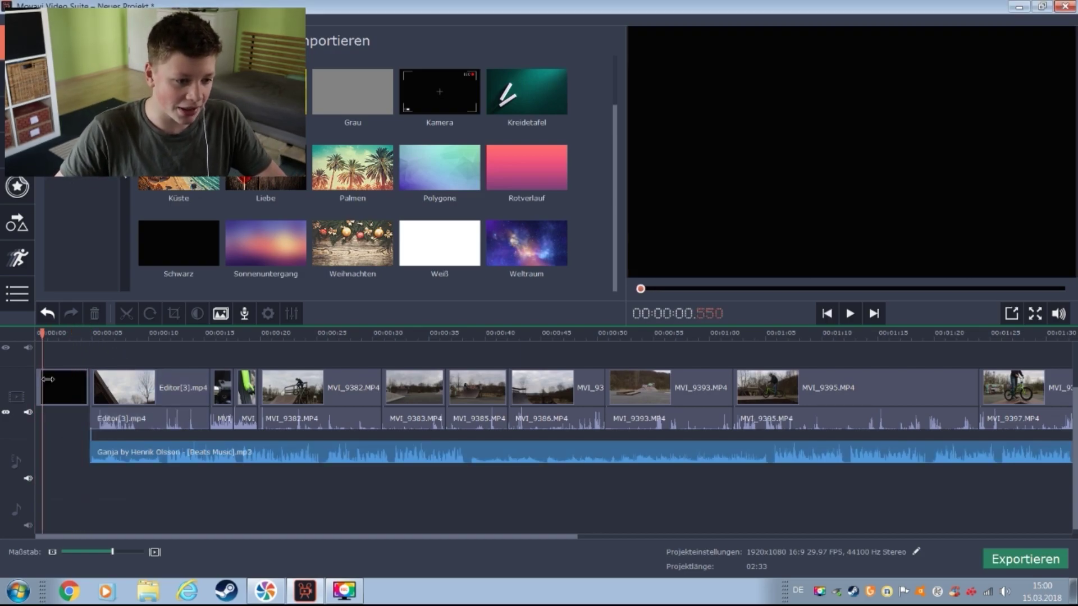
{"action": "left_click", "coordinate": [67, 361]}
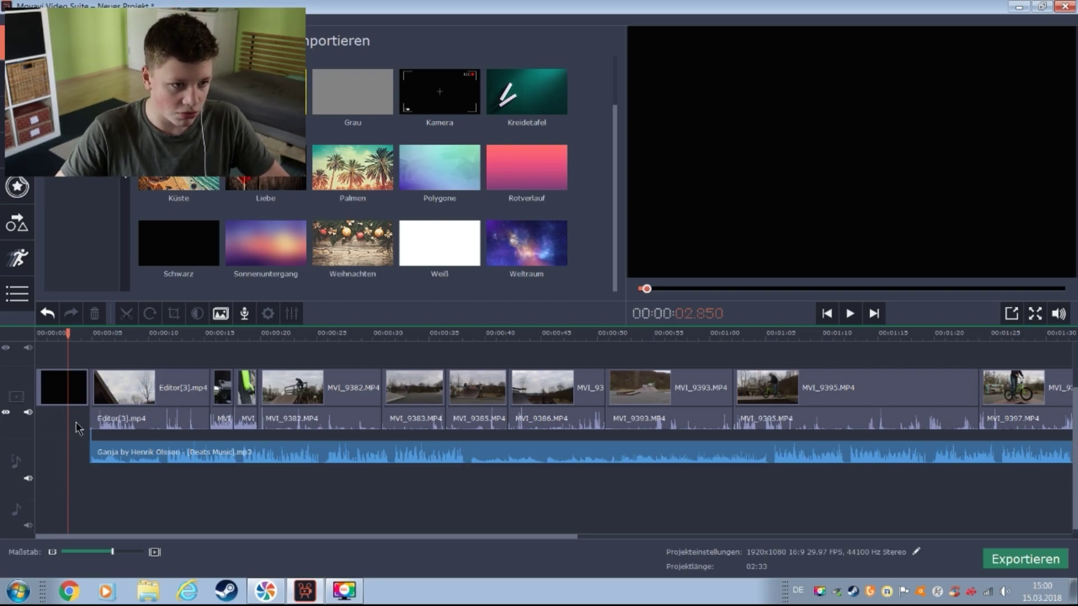
{"action": "left_click", "coordinate": [82, 67]}
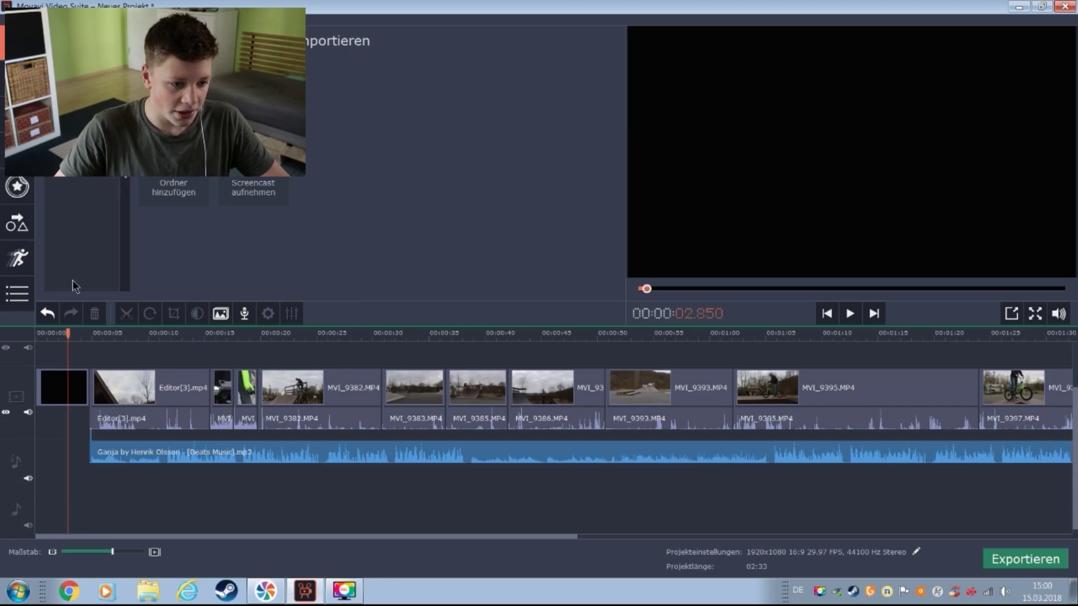
Step: Move the music clip to start at 0:00 and browse the transition categories
{"action": "left_click_drag", "start_coordinate": [118, 467], "coordinate": [38, 455]}
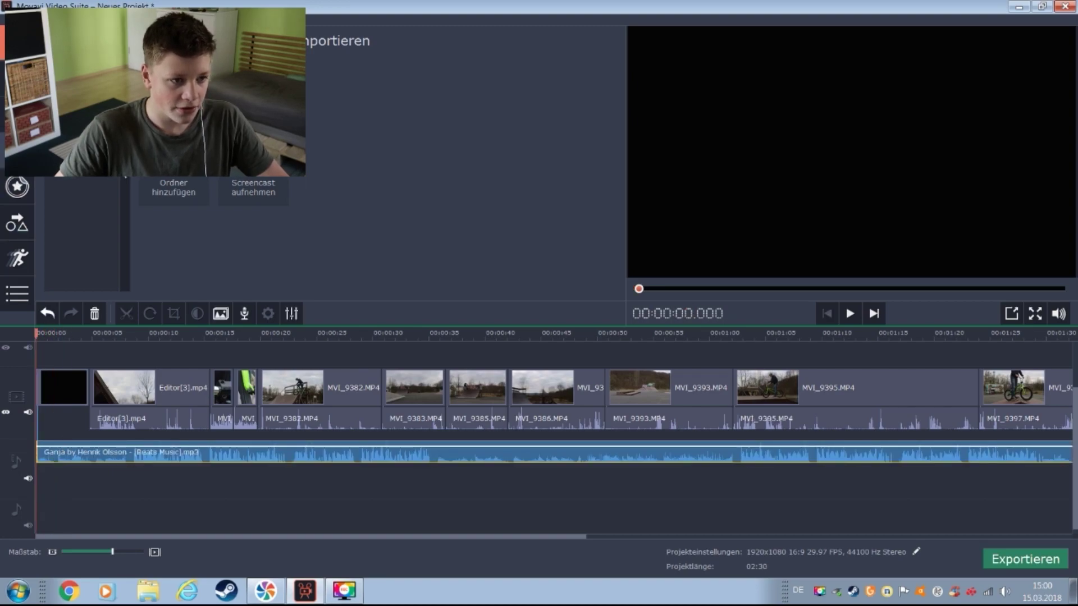
{"action": "left_click", "coordinate": [16, 114]}
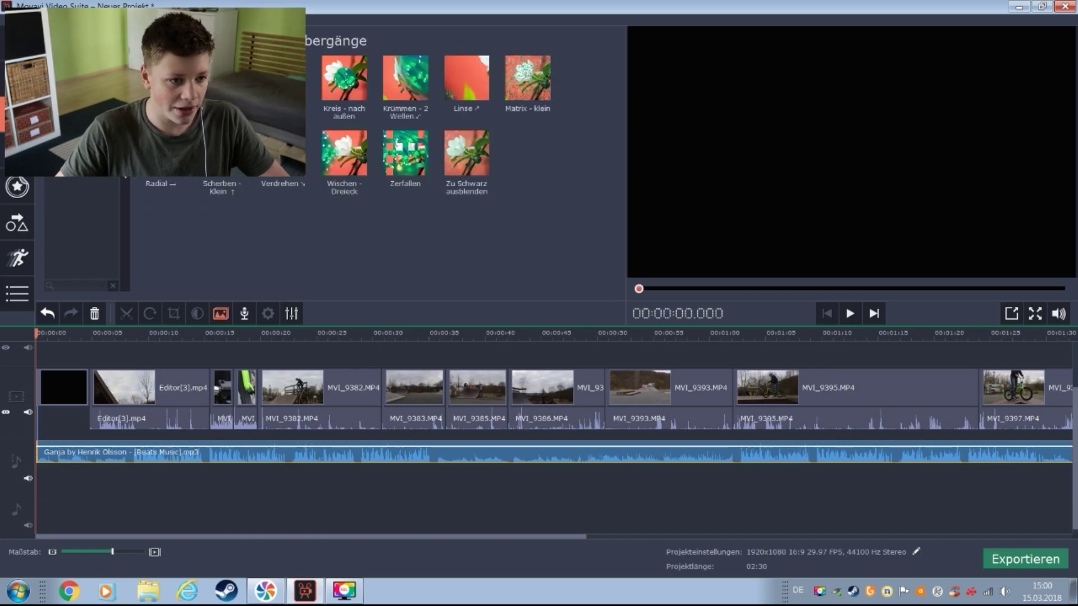
{"action": "left_click", "coordinate": [82, 112]}
{"action": "left_click", "coordinate": [81, 126]}
{"action": "left_click", "coordinate": [81, 140]}
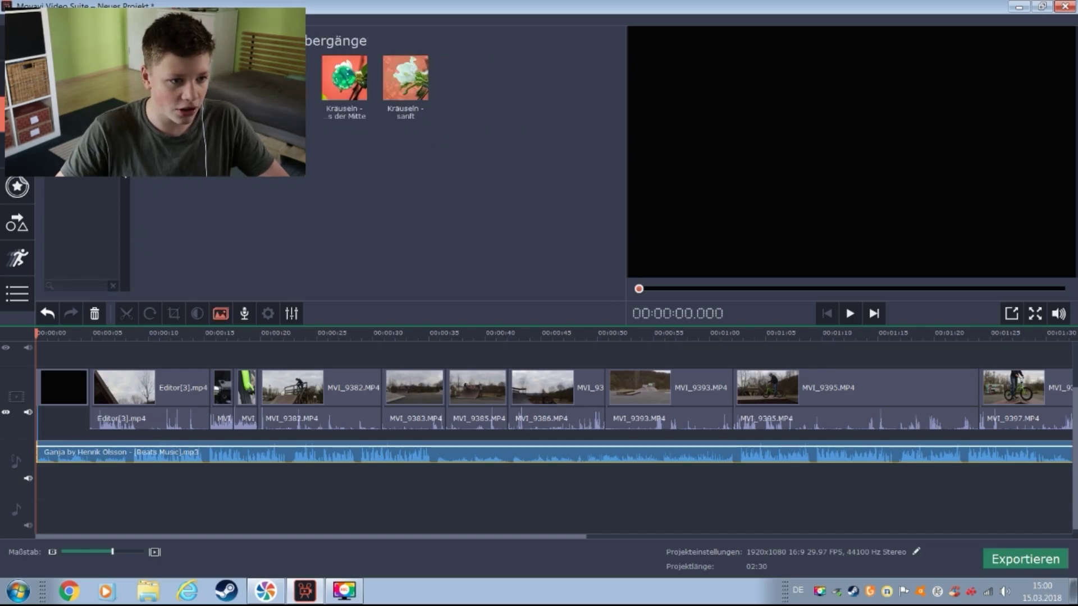
{"action": "left_click", "coordinate": [82, 150]}
{"action": "left_click", "coordinate": [81, 160]}
{"action": "left_click", "coordinate": [81, 170]}
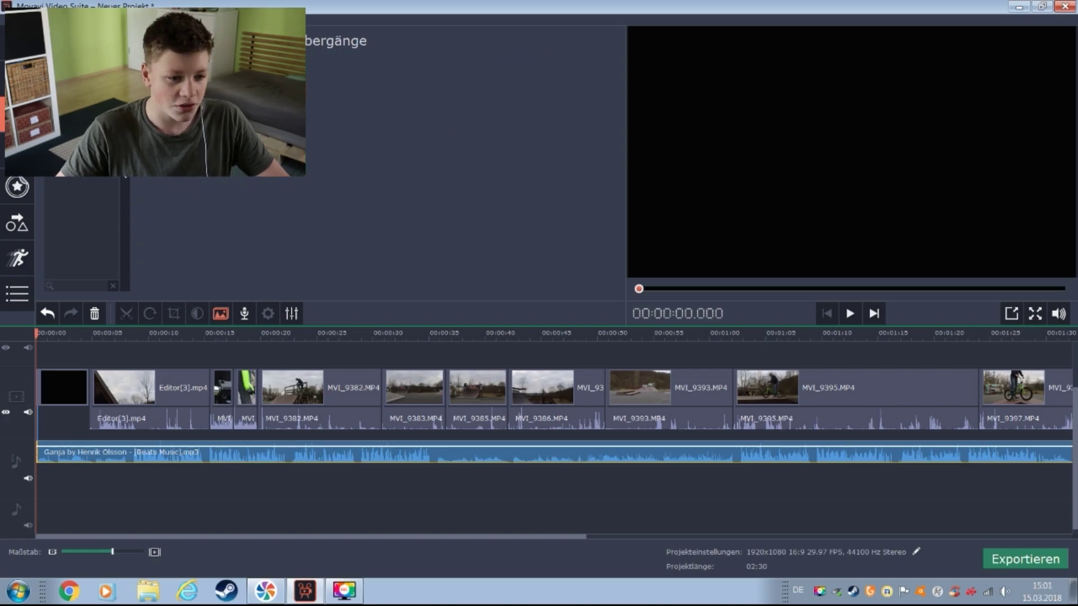
Step: Drop 'Verwischen innen' onto the black intro, preview at 2.25 s, and adjust the music start
{"action": "left_click_drag", "start_coordinate": [168, 90], "coordinate": [84, 375]}
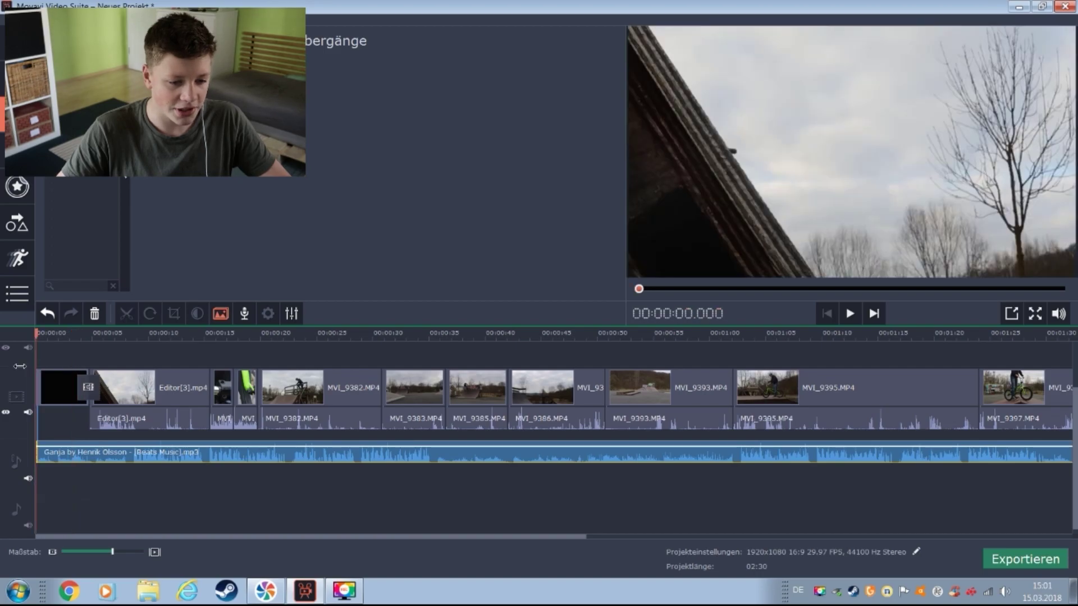
{"action": "left_click", "coordinate": [59, 449]}
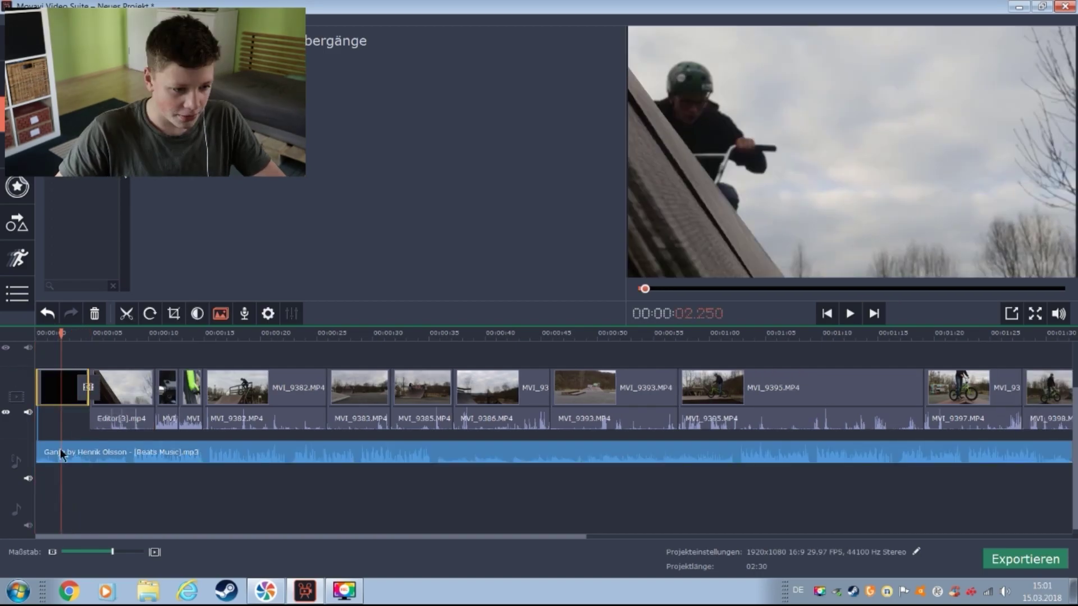
{"action": "left_click_drag", "start_coordinate": [62, 451], "coordinate": [71, 404]}
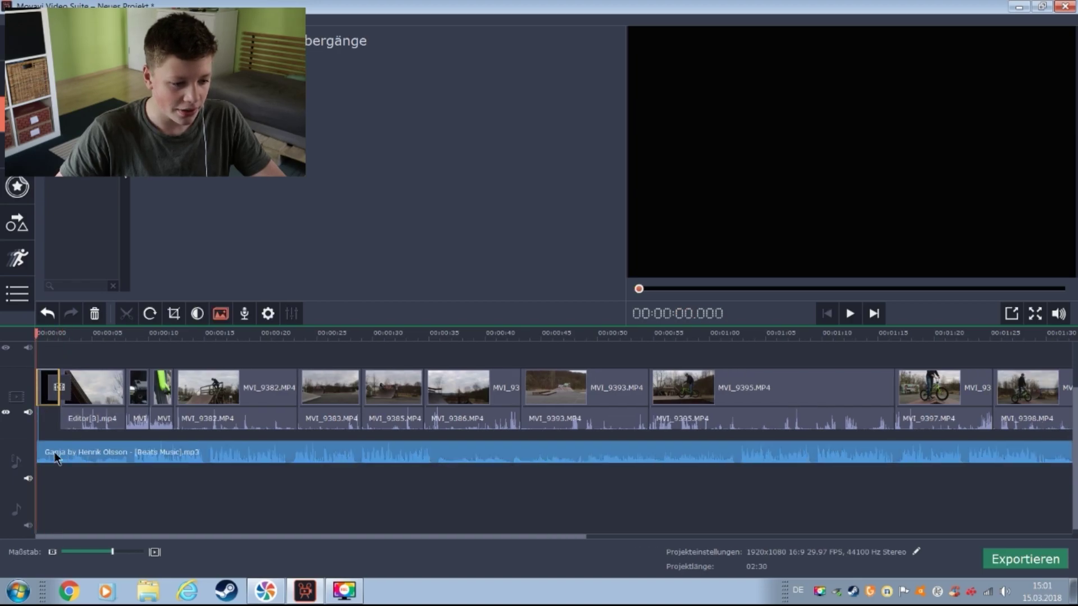
Step: Set the music track's Einblenden fade-in to 1.5 seconds
{"action": "left_click_drag", "start_coordinate": [113, 553], "coordinate": [121, 552]}
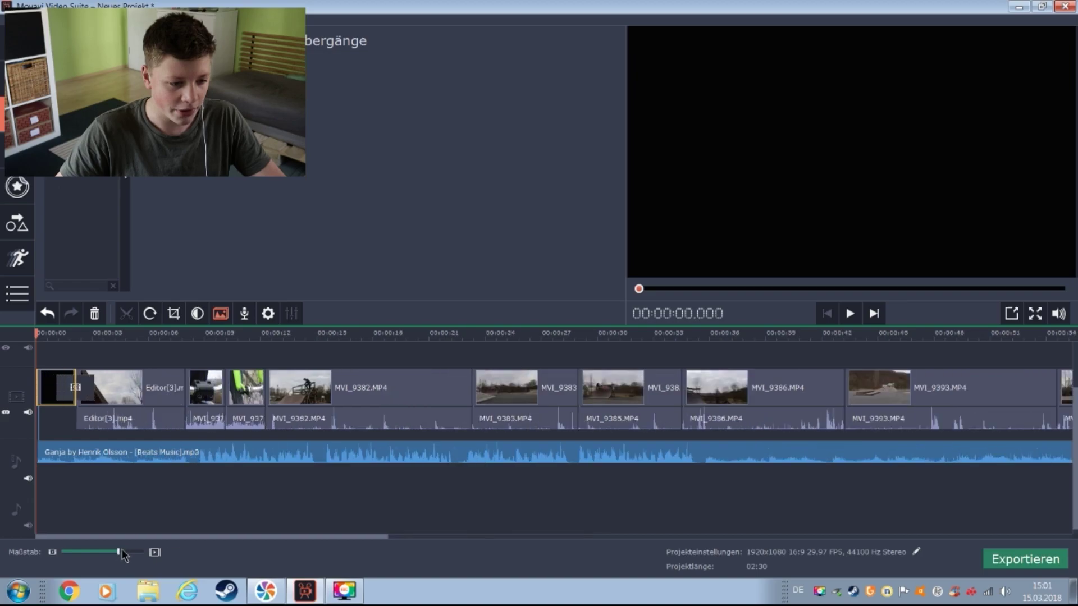
{"action": "double_click", "coordinate": [84, 455]}
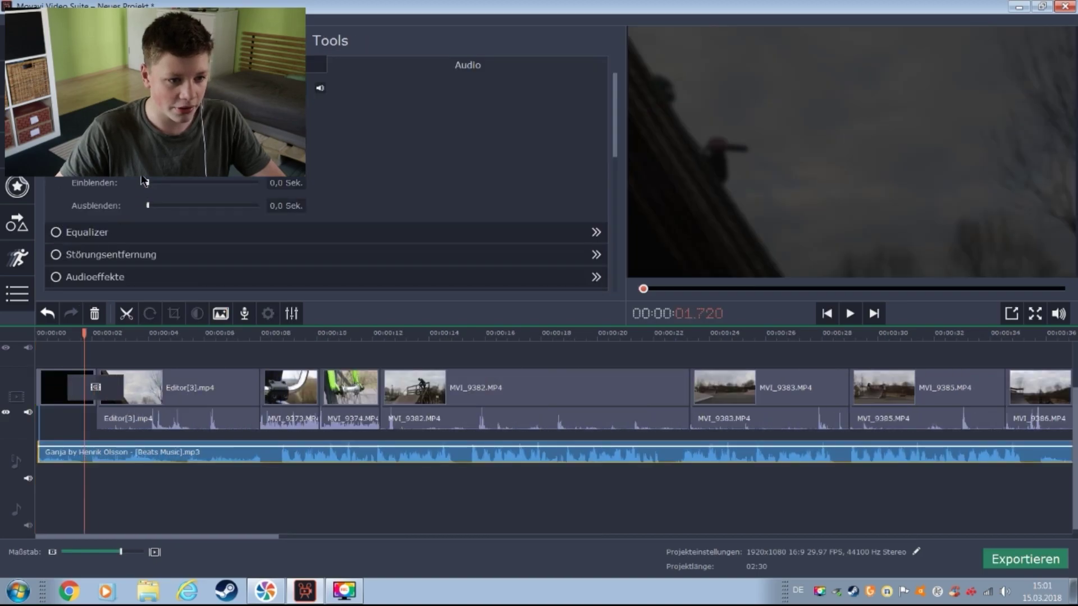
{"action": "left_click_drag", "start_coordinate": [147, 182], "coordinate": [167, 181]}
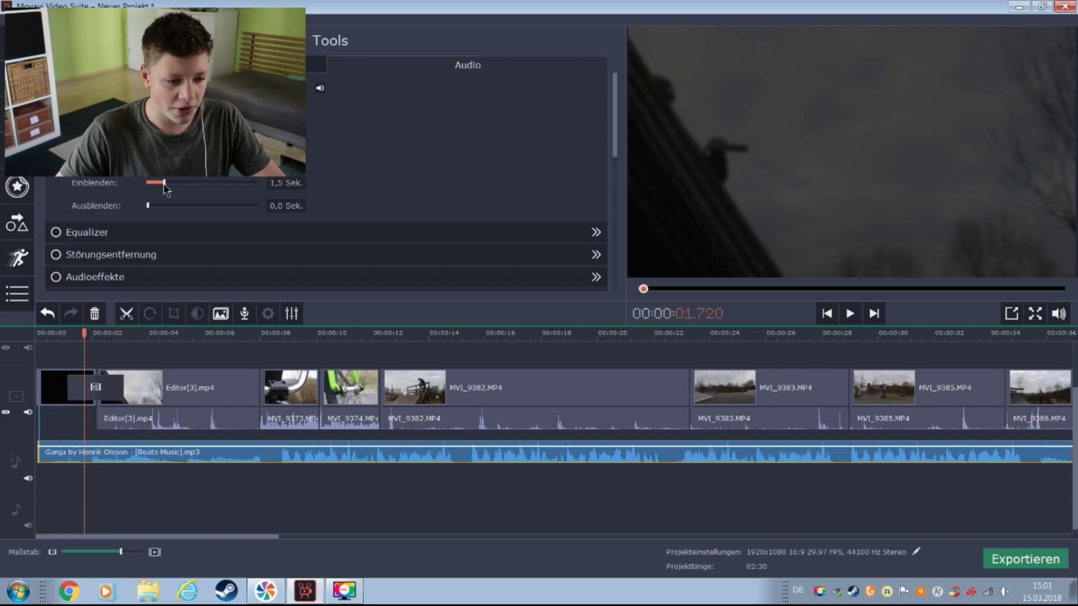
Step: Play the opening from the start to check the music fade-in
{"action": "left_click_drag", "start_coordinate": [84, 333], "coordinate": [10, 368]}
{"action": "key", "text": "space"}
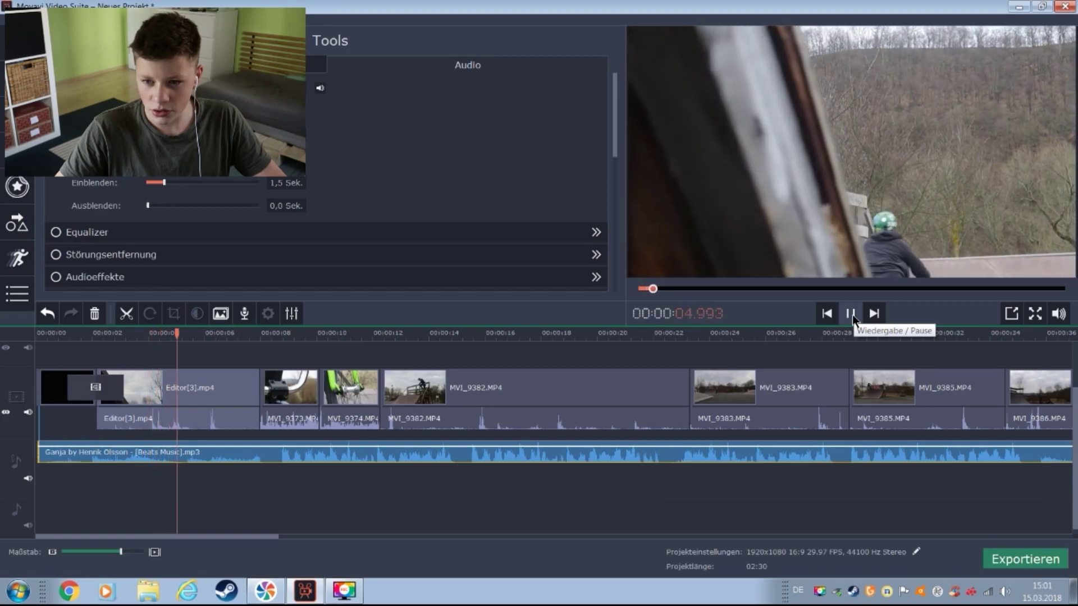
{"action": "left_click", "coordinate": [852, 315]}
{"action": "left_click_drag", "start_coordinate": [187, 359], "coordinate": [32, 360]}
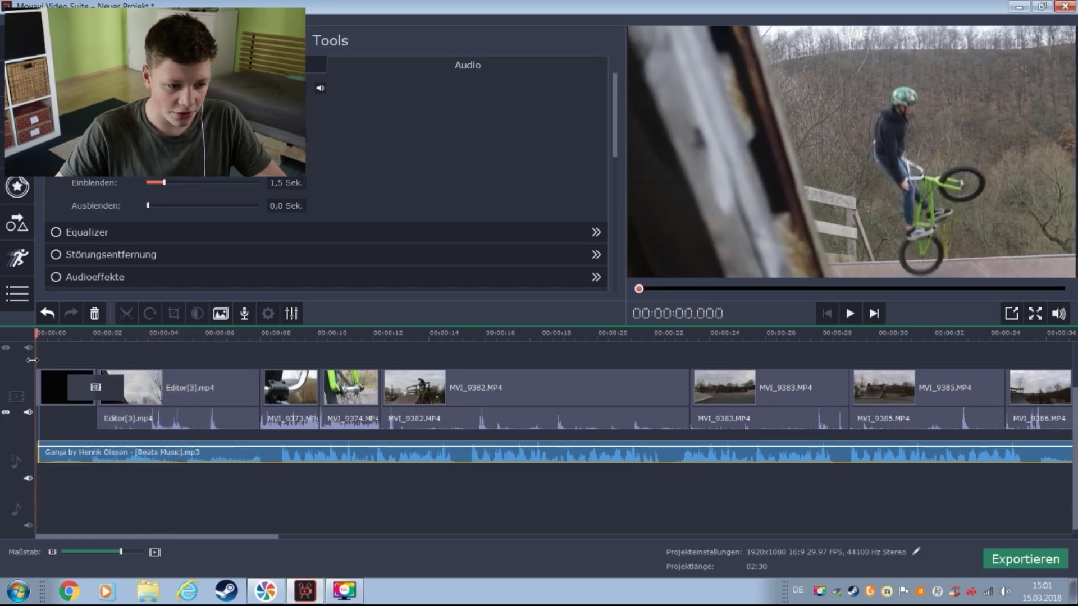
{"action": "left_click", "coordinate": [99, 400]}
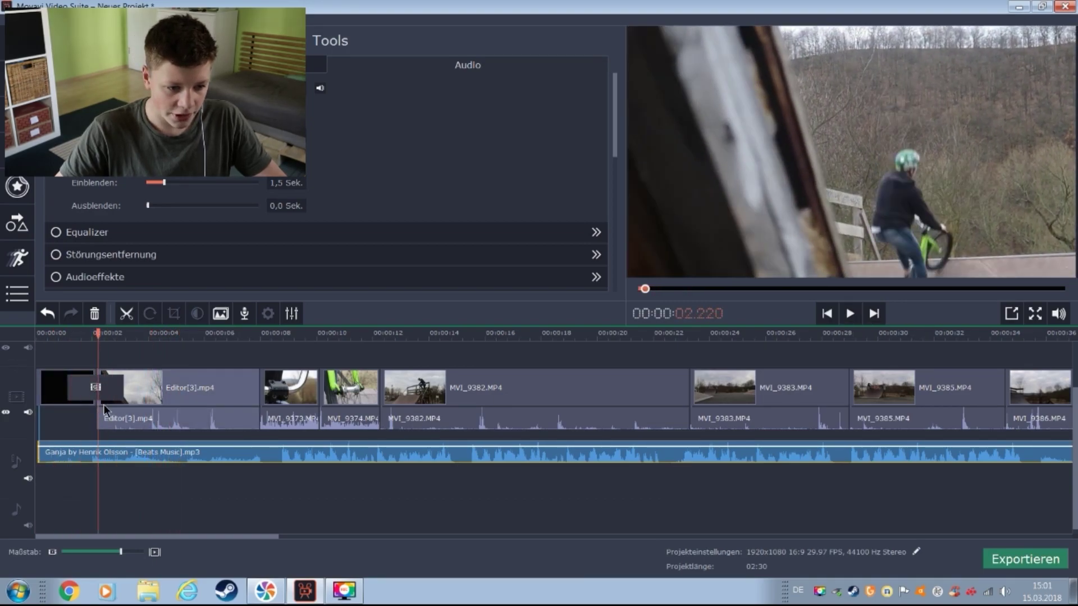
Step: Select Editor[3].mp4 and drag a selection across the clips' audio track
{"action": "left_click", "coordinate": [142, 392]}
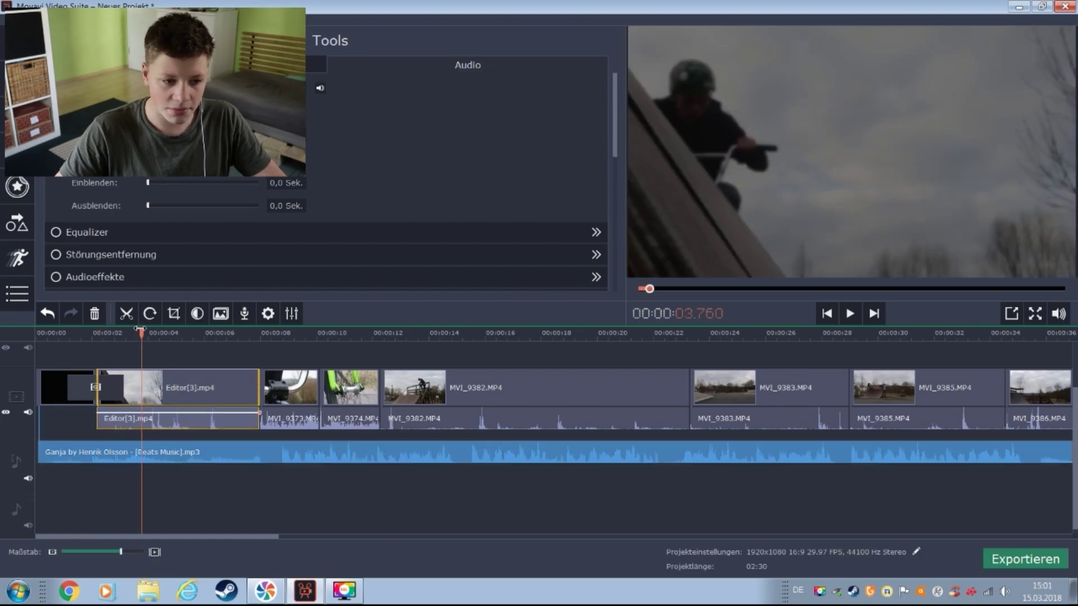
{"action": "left_click_drag", "start_coordinate": [145, 331], "coordinate": [151, 333]}
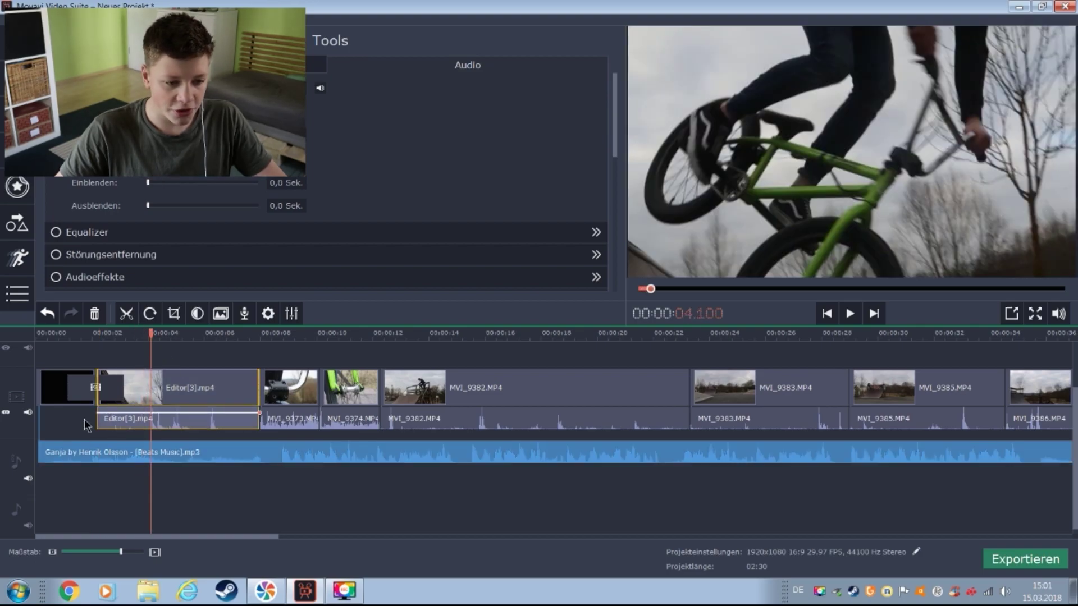
{"action": "left_click_drag", "start_coordinate": [84, 419], "coordinate": [708, 423]}
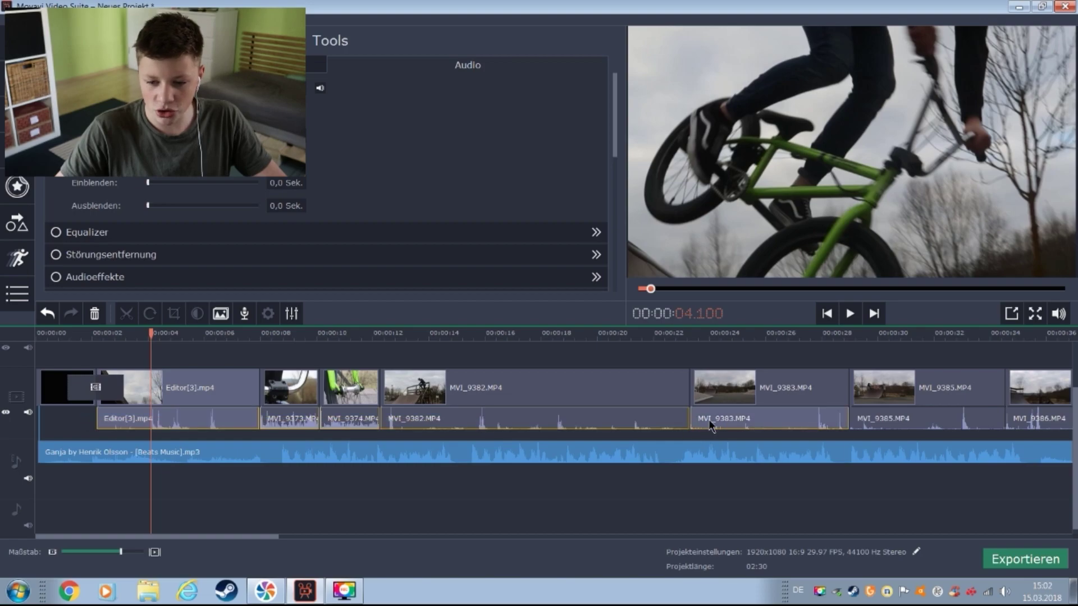
Step: Delete the original audio from Editor[3] to MVI_9383 and split Editor[3].mp4 at the playhead
{"action": "right_click", "coordinate": [709, 421]}
{"action": "left_click", "coordinate": [752, 544]}
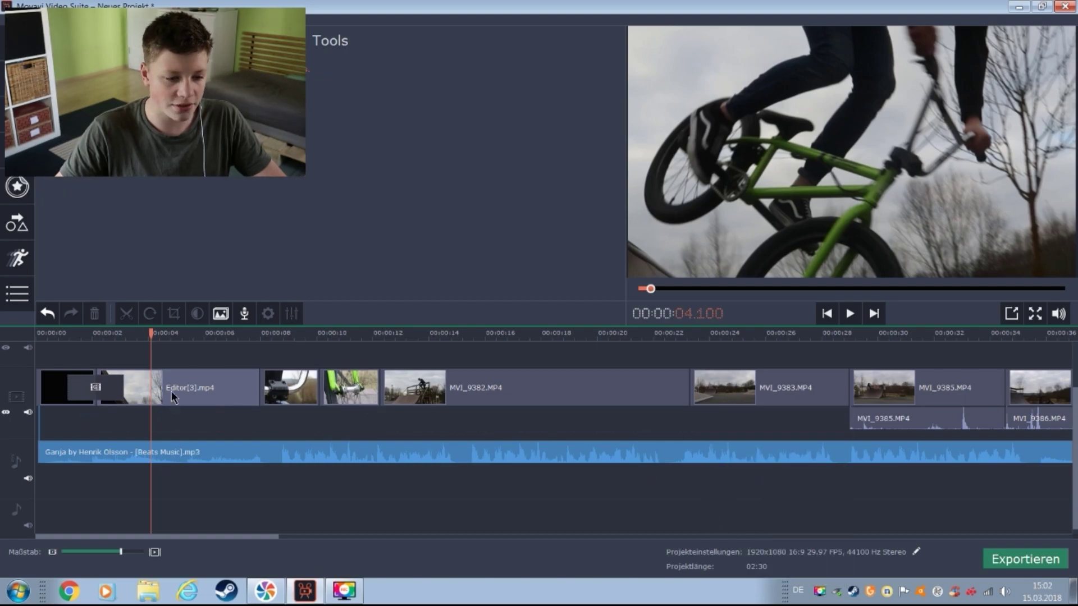
{"action": "right_click", "coordinate": [152, 392]}
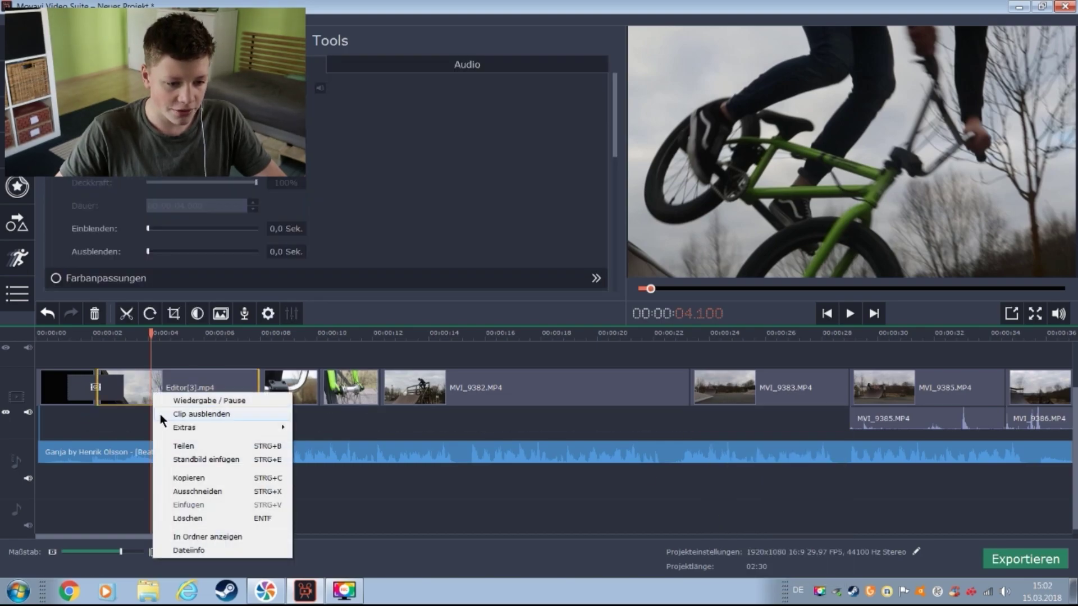
{"action": "left_click", "coordinate": [168, 442]}
Step: Add a transition to the first split piece and trim its end shorter
{"action": "left_click", "coordinate": [136, 396]}
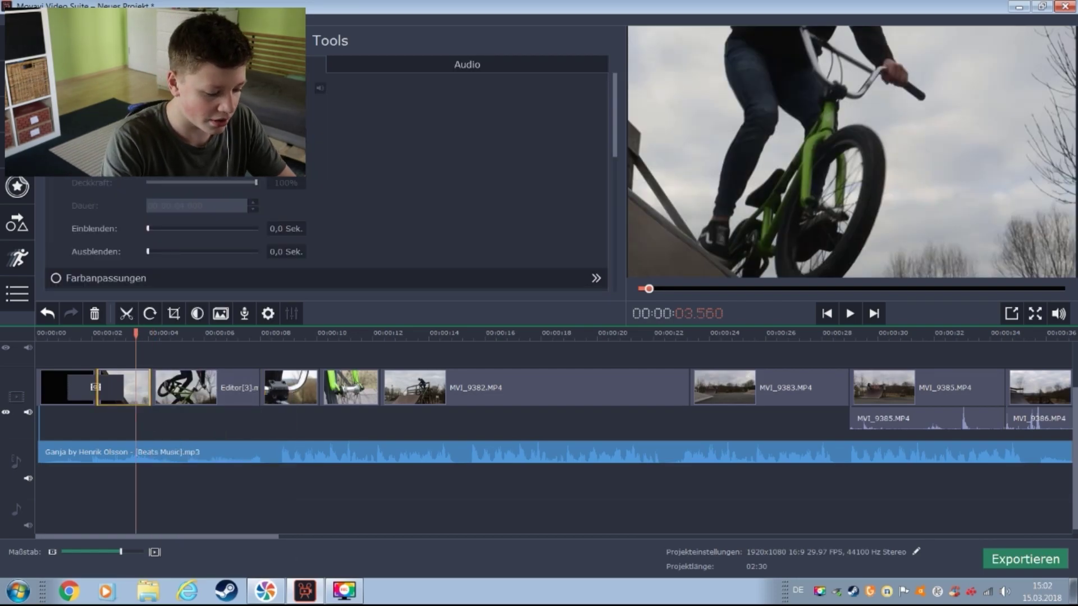
{"action": "key", "text": "Return"}
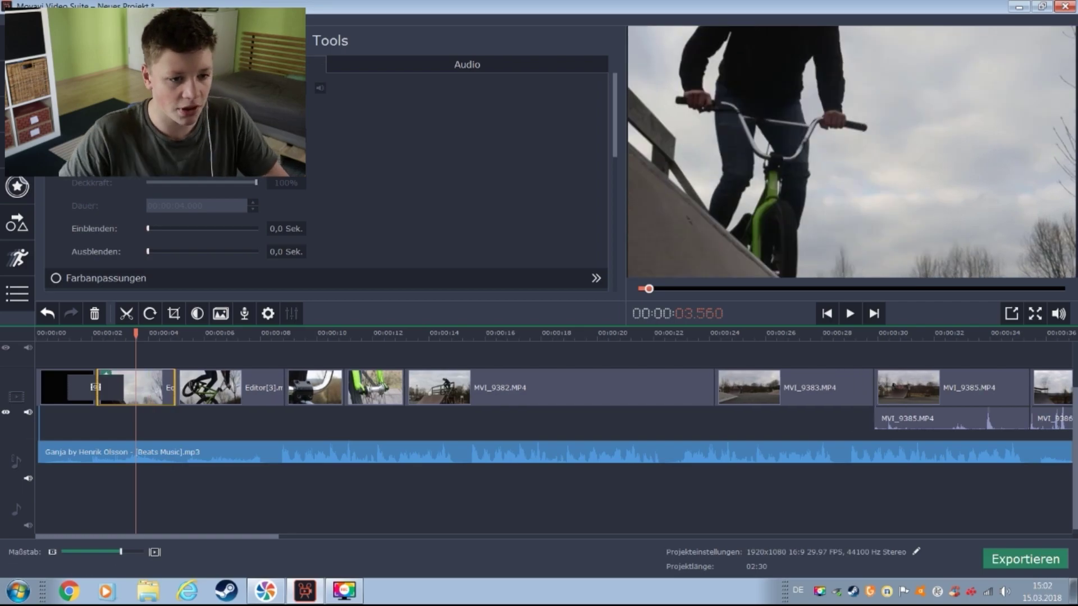
{"action": "left_click_drag", "start_coordinate": [175, 388], "coordinate": [164, 388]}
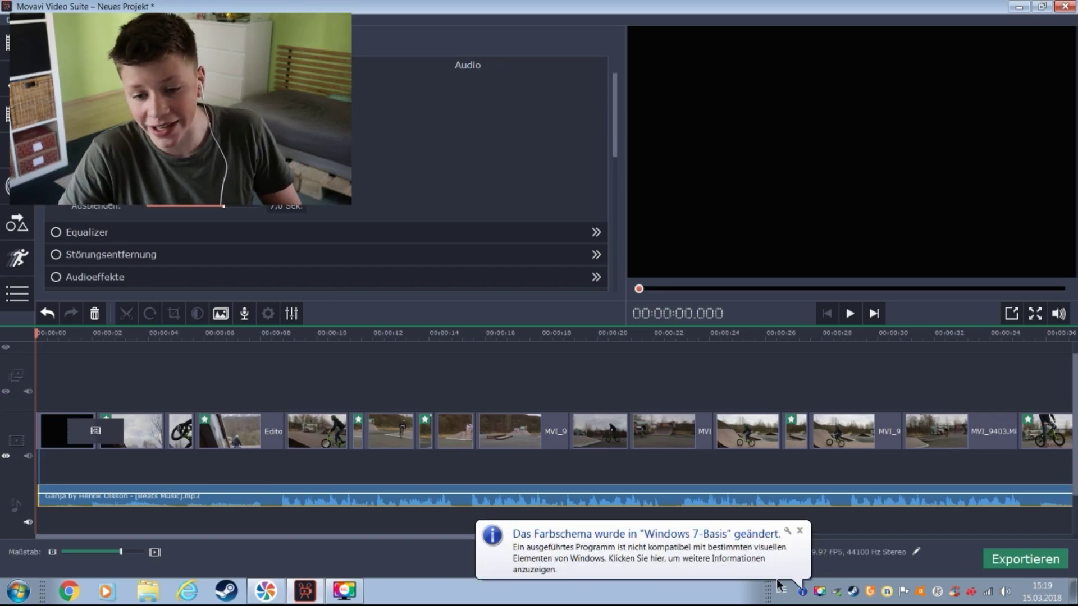
{"action": "left_click", "coordinate": [799, 530]}
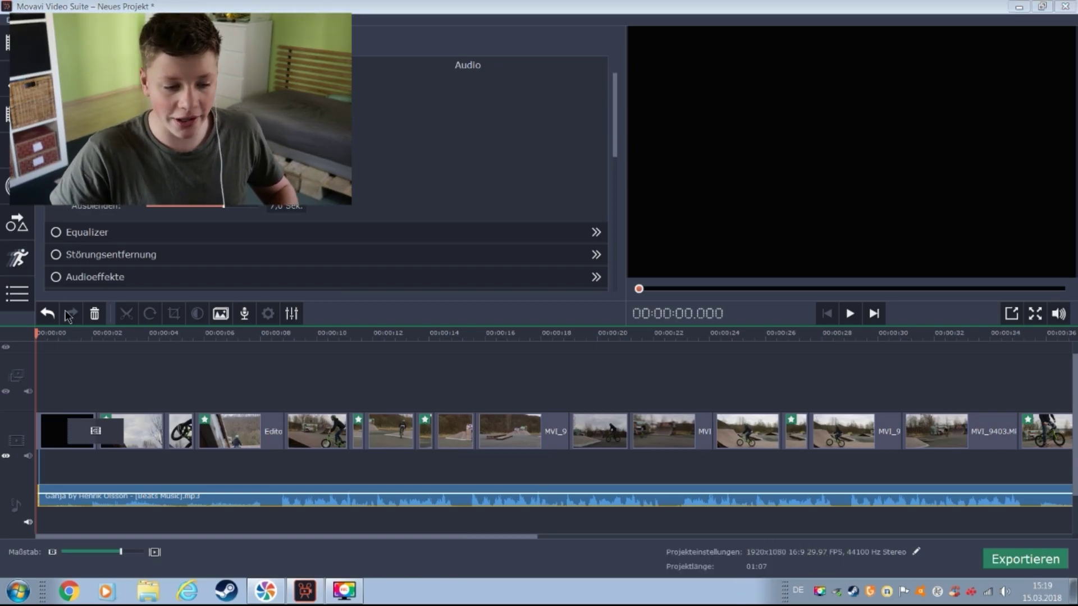
{"action": "left_click", "coordinate": [854, 308]}
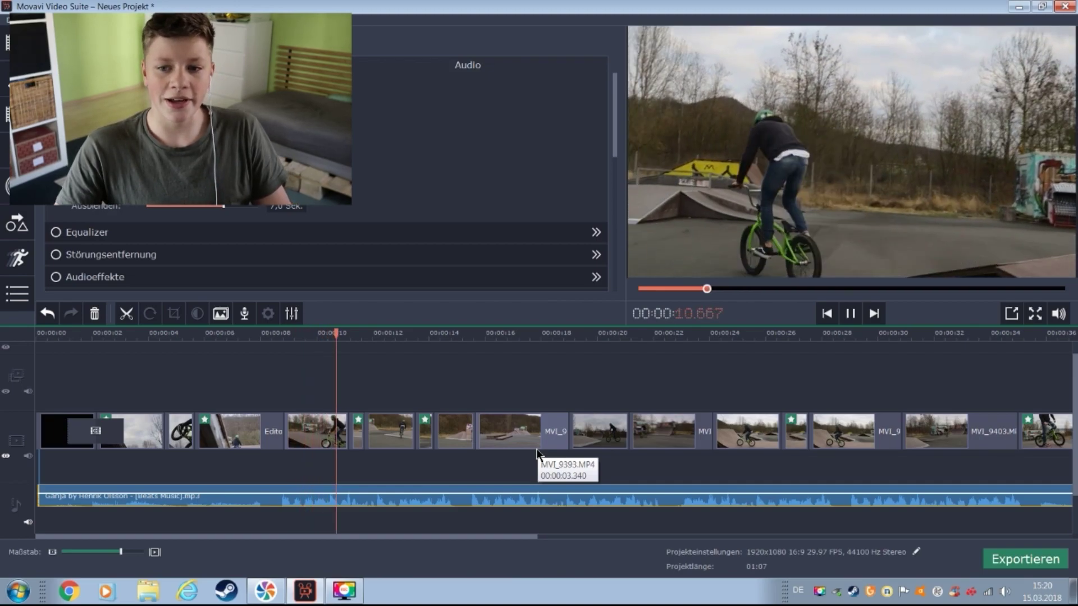
{"action": "key", "text": "space"}
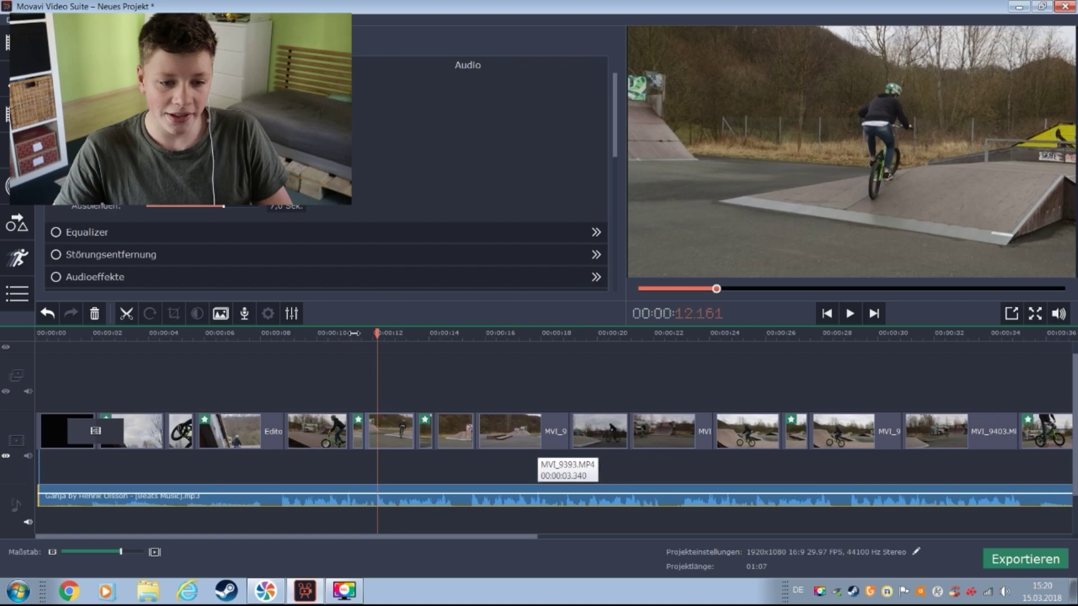
{"action": "left_click_drag", "start_coordinate": [353, 334], "coordinate": [283, 405]}
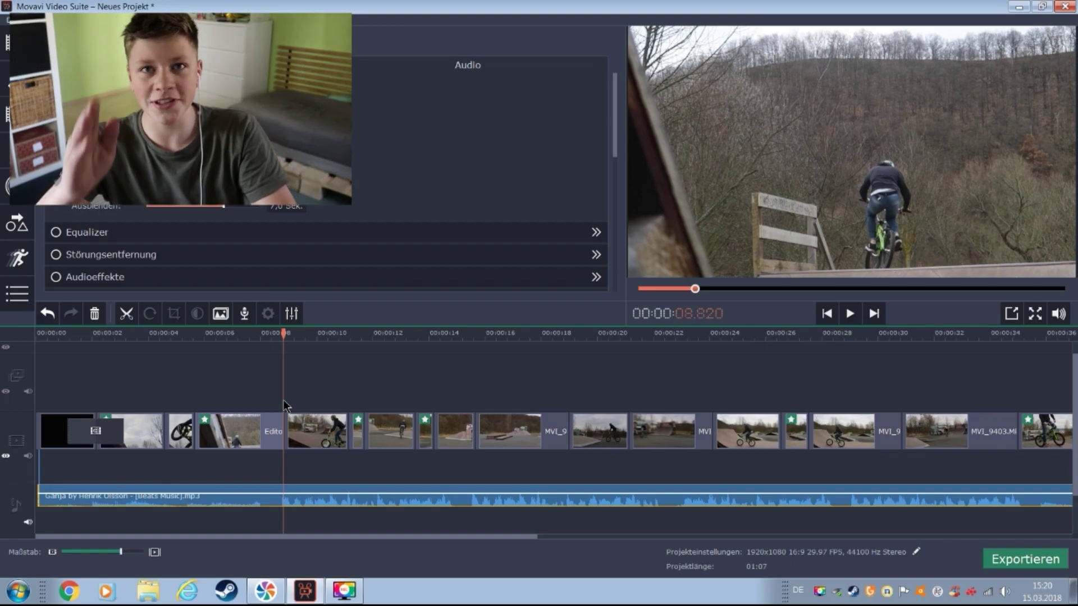
{"action": "scroll", "coordinate": [332, 413], "scroll_direction": "right", "scroll_amount": 3}
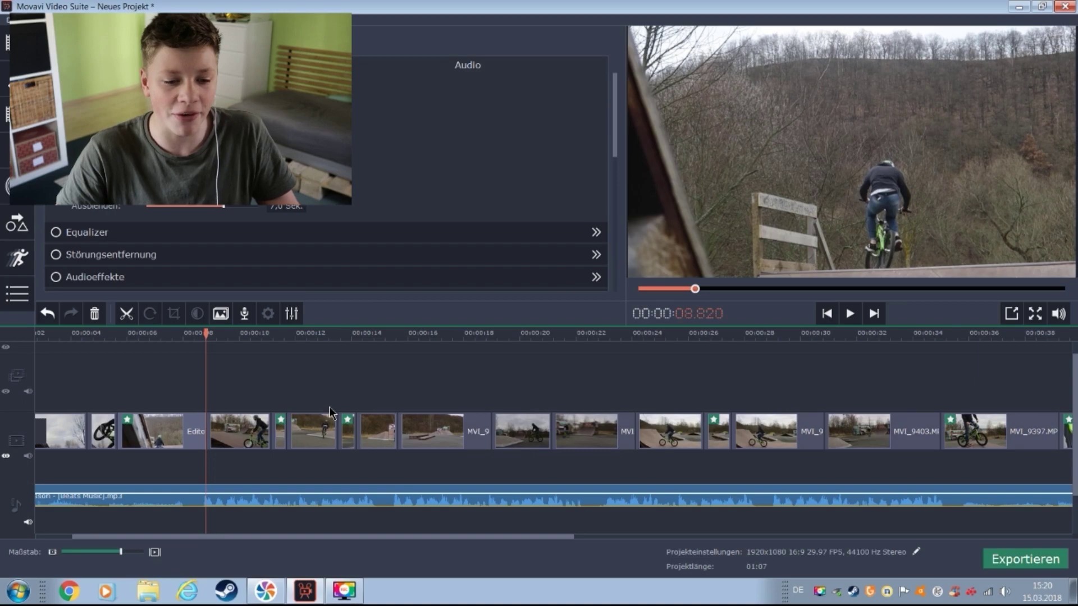
{"action": "scroll", "coordinate": [409, 400], "scroll_direction": "right", "scroll_amount": 5}
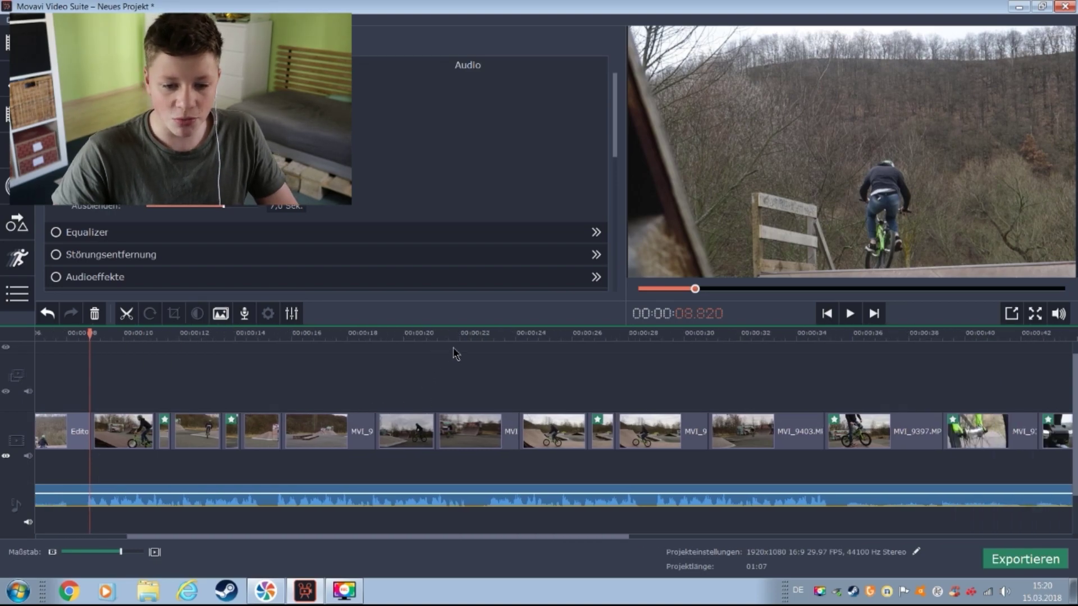
{"action": "left_click_drag", "start_coordinate": [458, 337], "coordinate": [368, 337]}
{"action": "left_click_drag", "start_coordinate": [326, 420], "coordinate": [250, 443]}
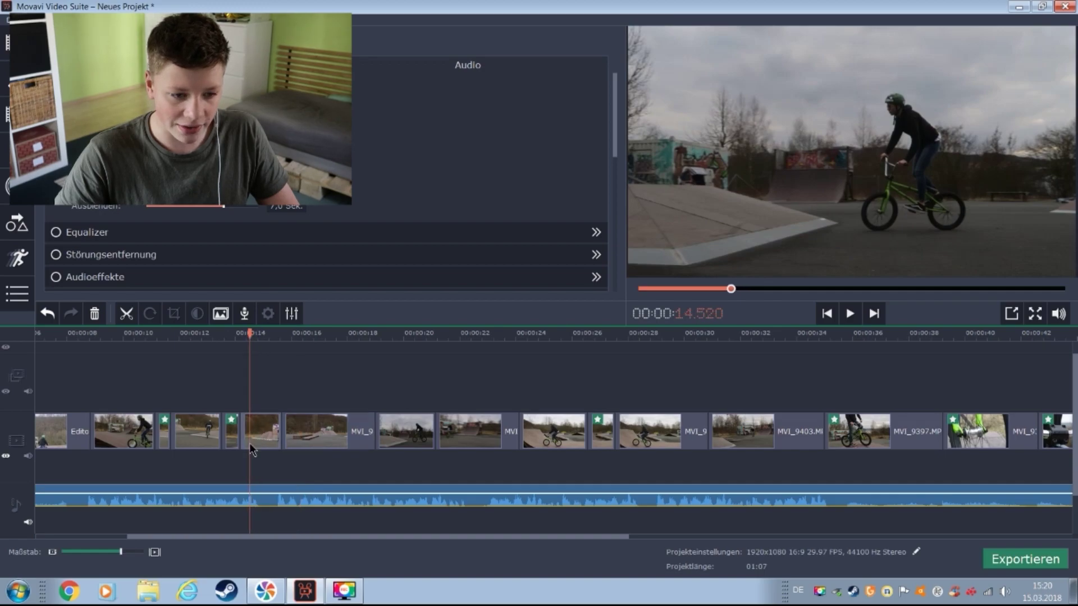
{"action": "key", "text": "space"}
{"action": "key", "text": "space"}
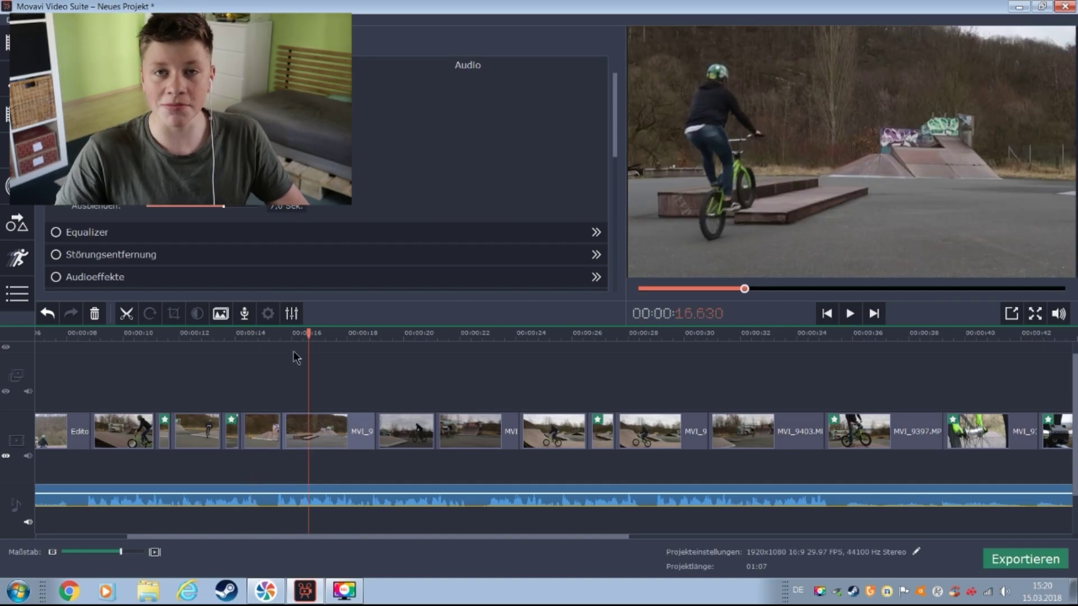